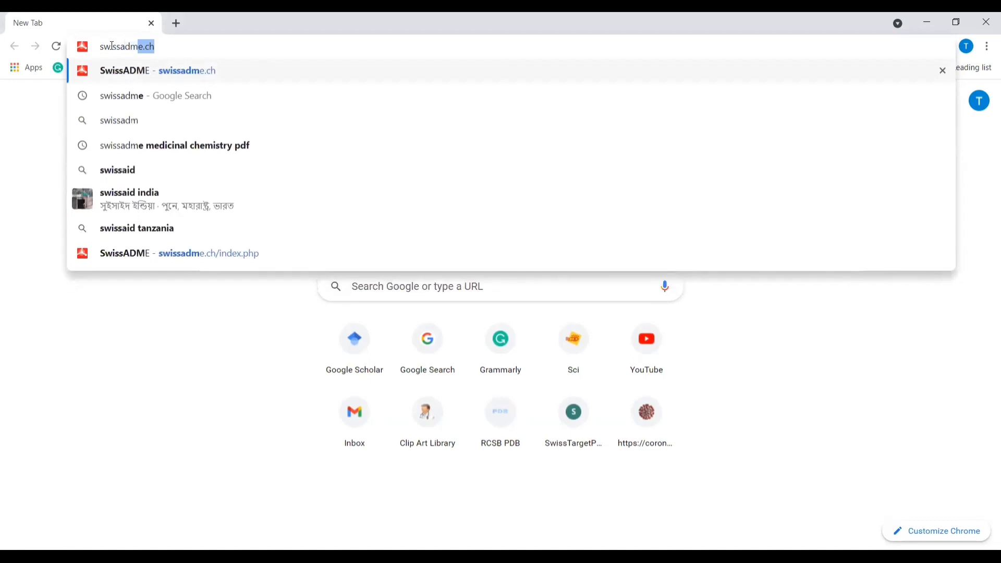
Search the web for swissadme and open the SwissADME website.
{"action": "key", "text": "BackSpace"}
{"action": "key", "text": "Return"}
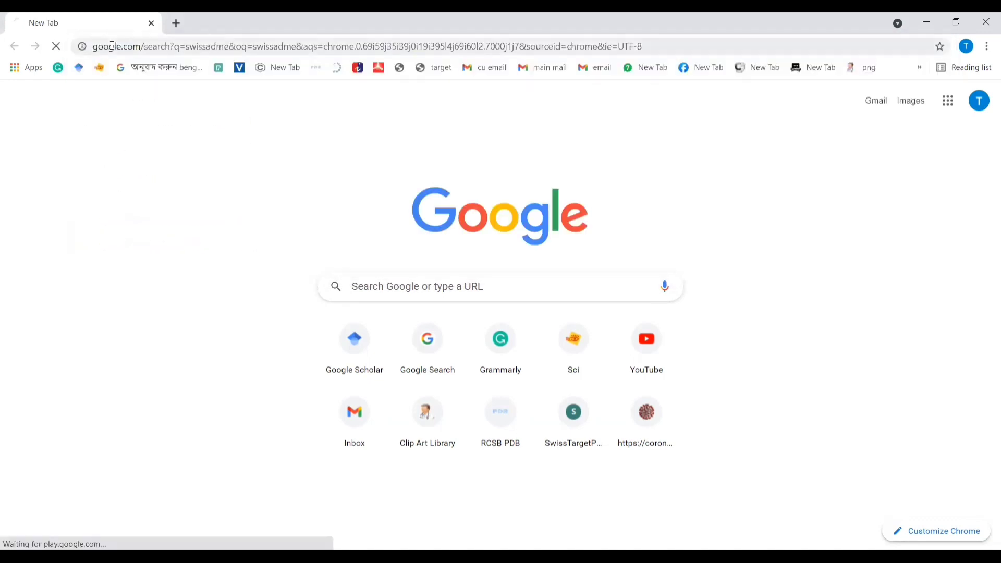
{"action": "left_click", "coordinate": [158, 214]}
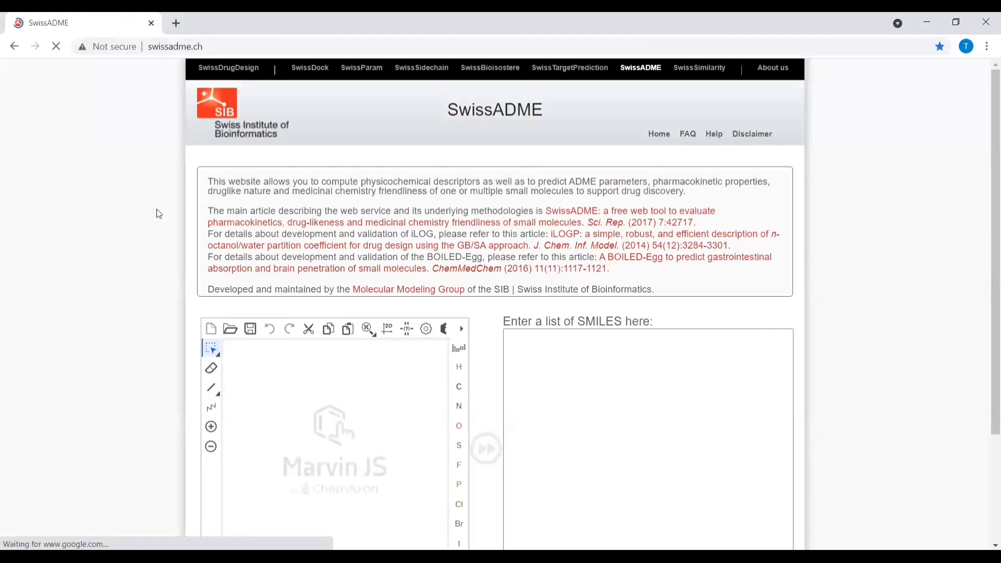
Draw a benzene ring in the molecule sketcher and transfer it to the SMILES list as C1=CC=CC=C1.
{"action": "scroll", "coordinate": [158, 214], "scroll_direction": "down", "scroll_amount": 3}
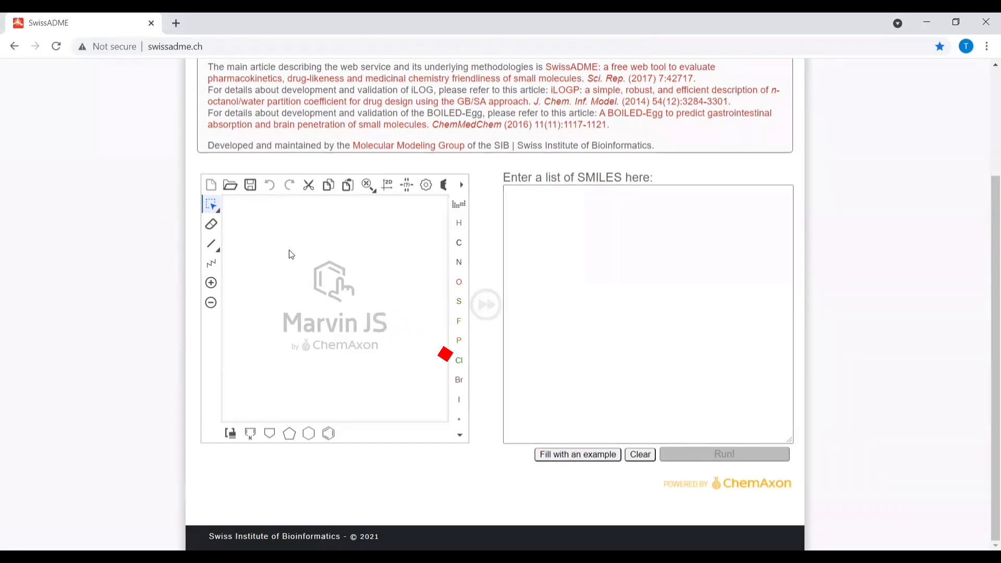
{"action": "left_click", "coordinate": [329, 434]}
{"action": "left_click", "coordinate": [324, 368]}
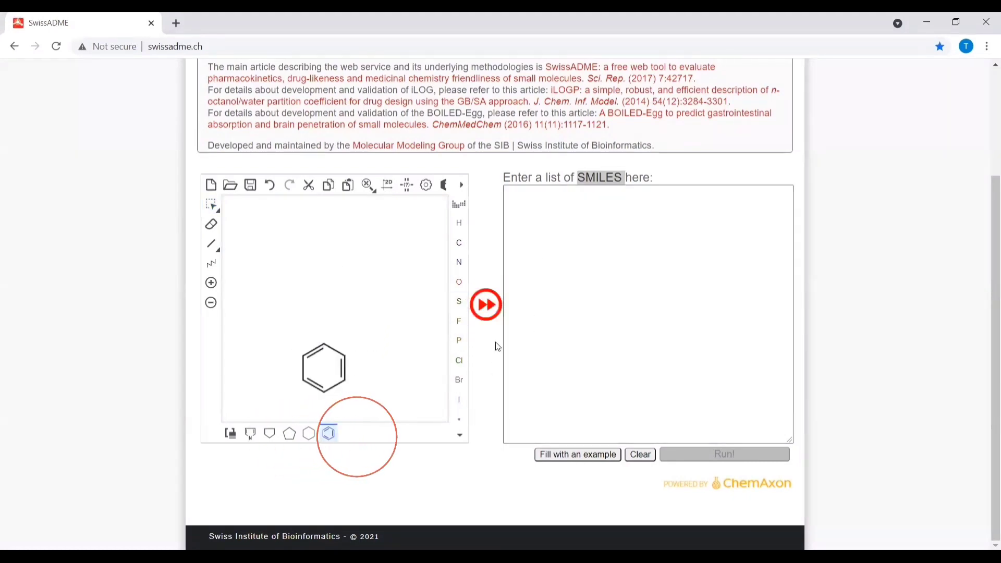
{"action": "left_click", "coordinate": [489, 313]}
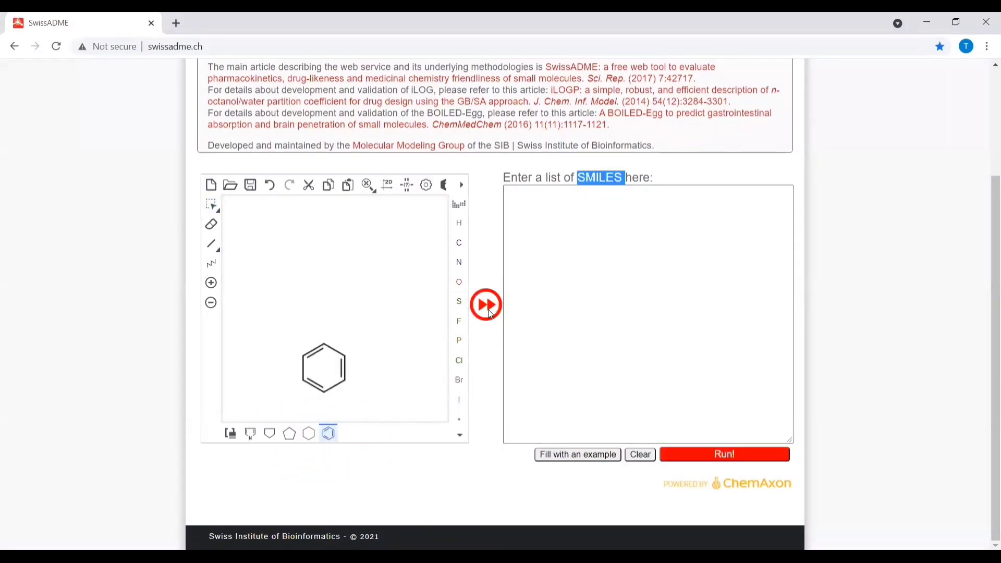
{"action": "left_click_drag", "start_coordinate": [568, 194], "coordinate": [502, 195]}
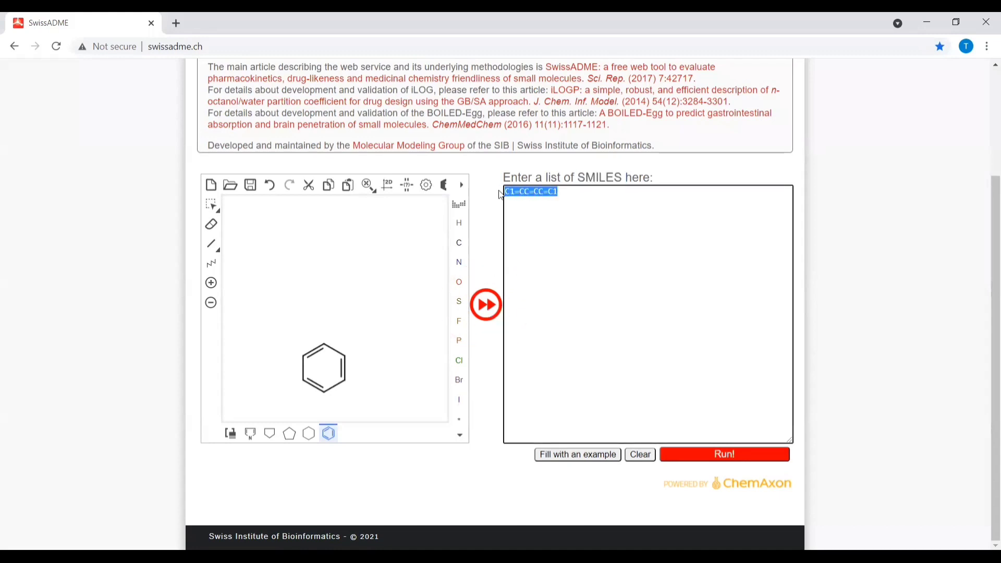
Run the ADME prediction for benzene, look over its results, and clear the SMILES list.
{"action": "left_click", "coordinate": [686, 453]}
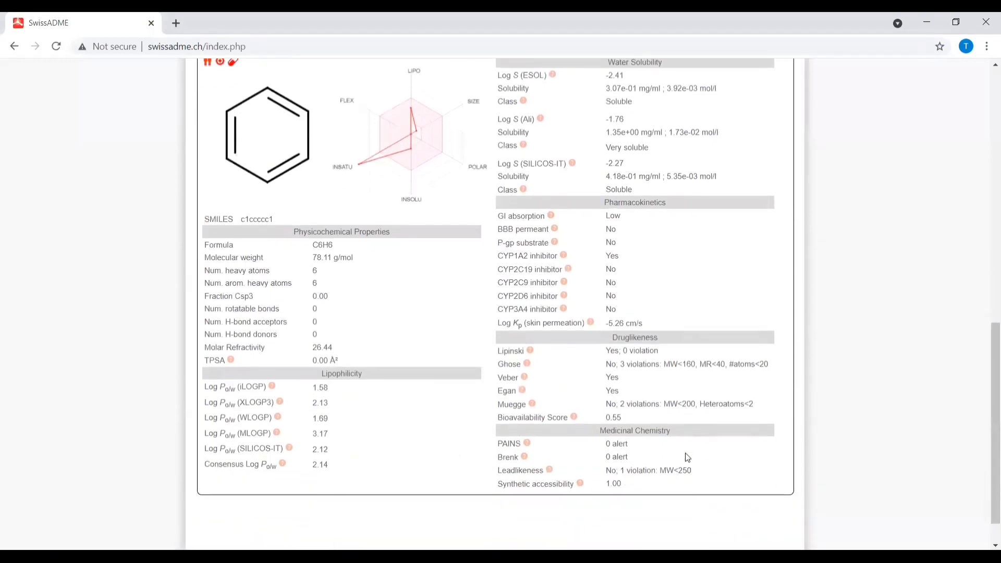
{"action": "scroll", "coordinate": [687, 457], "scroll_direction": "up", "scroll_amount": 8}
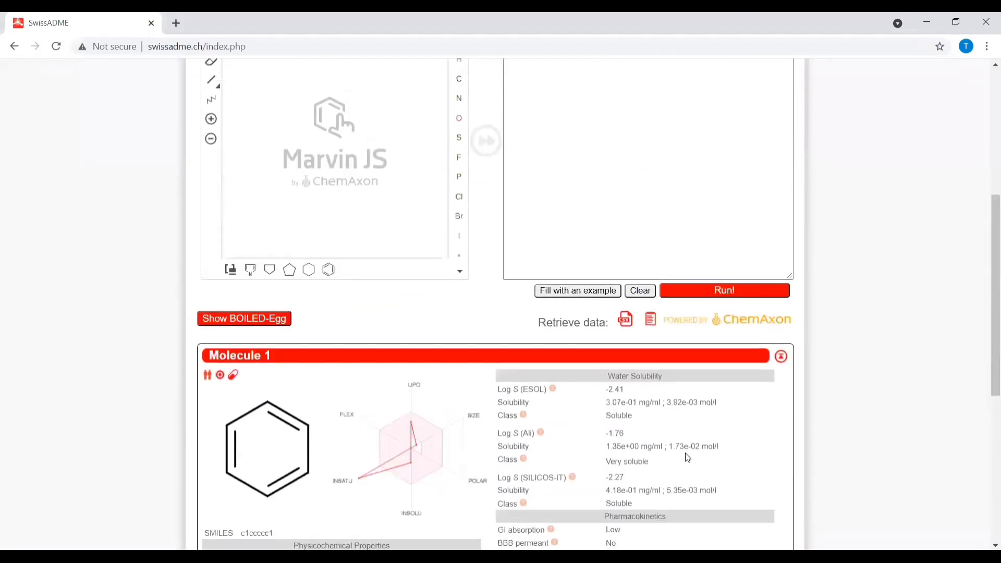
{"action": "scroll", "coordinate": [685, 452], "scroll_direction": "up", "scroll_amount": 2}
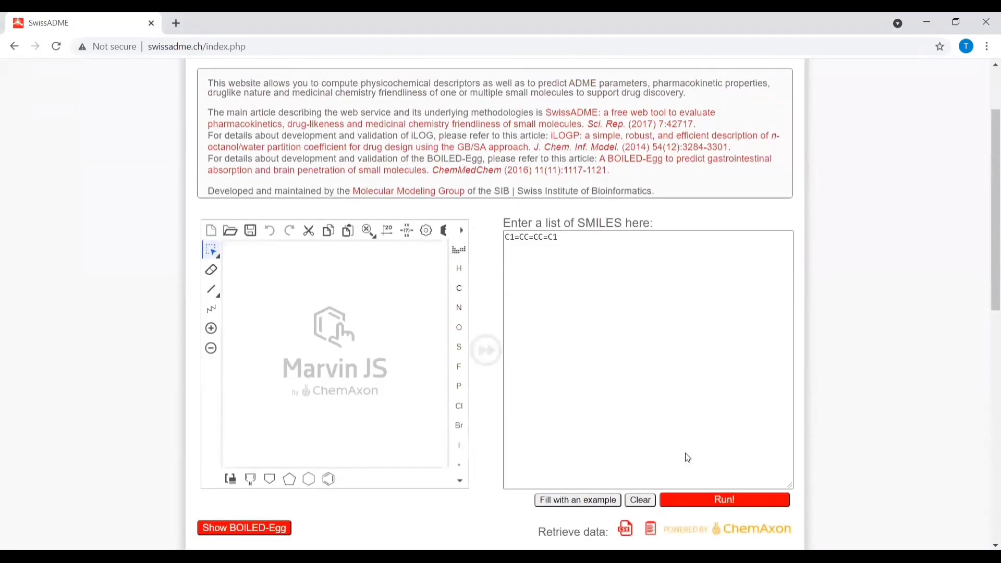
{"action": "left_click", "coordinate": [638, 503]}
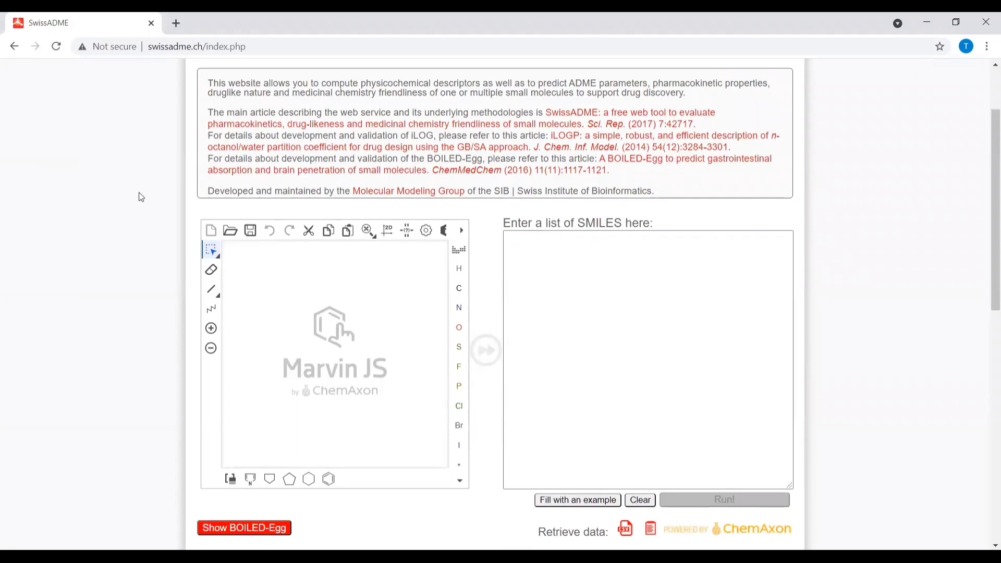
Open the PubChem site, pubchem.ncbi.nlm.nih.gov, in a new browser tab.
{"action": "left_click", "coordinate": [176, 27]}
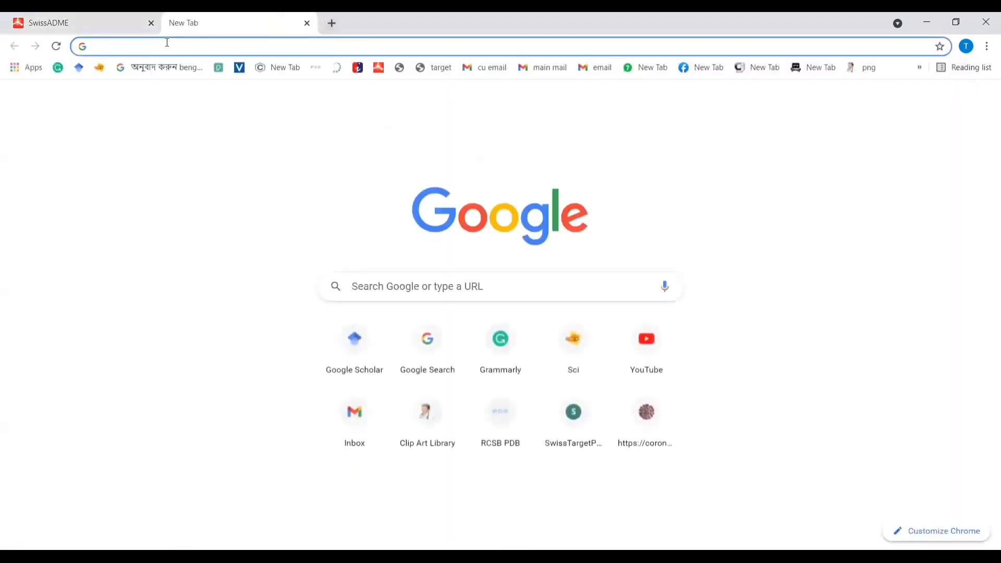
{"action": "left_click", "coordinate": [168, 45]}
{"action": "type", "text": "pubchem.ncbi.nlm.nih.gov"}
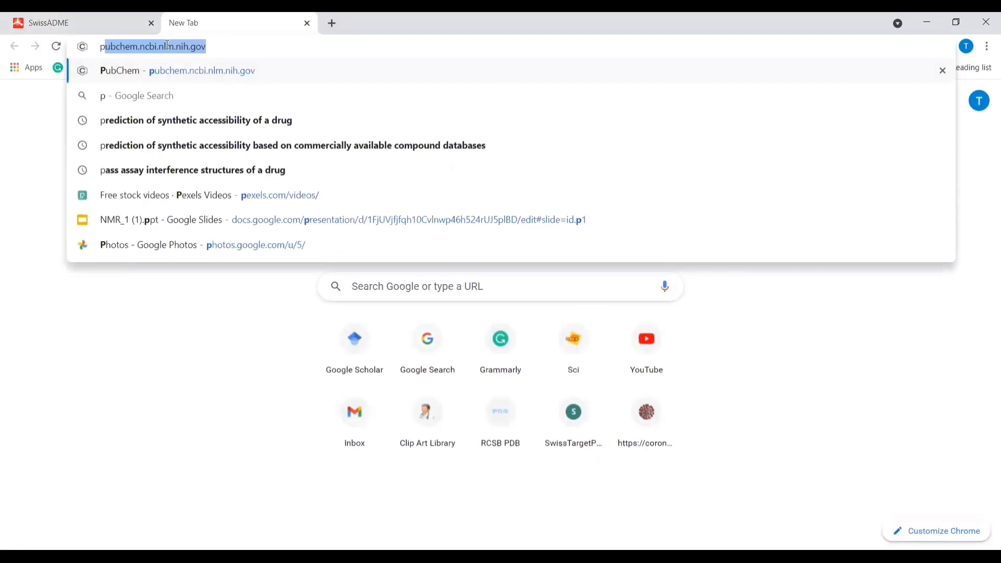
{"action": "key", "text": "Return"}
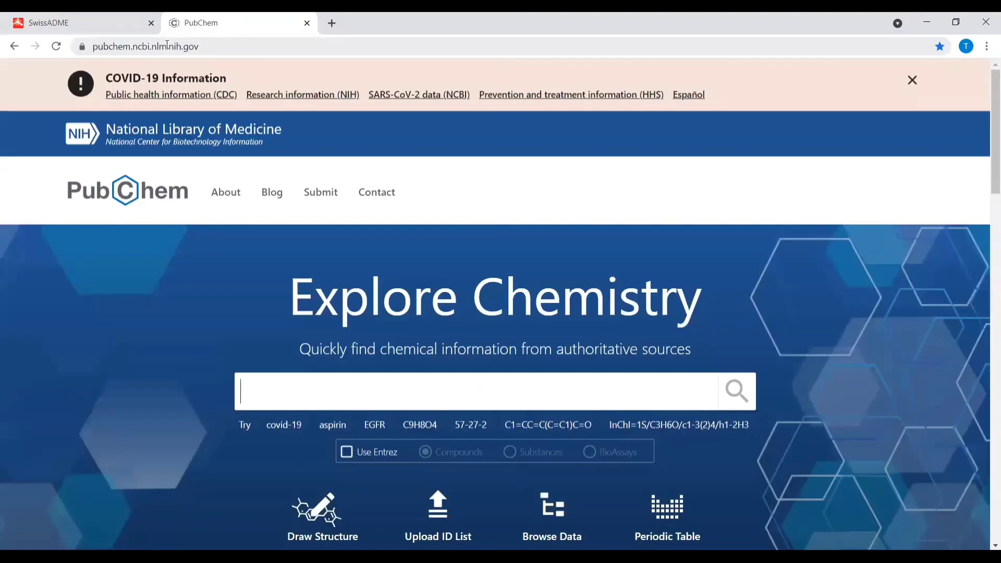
Search PubChem for carnosol and open the best-matching compound's page.
{"action": "type", "text": "Car"}
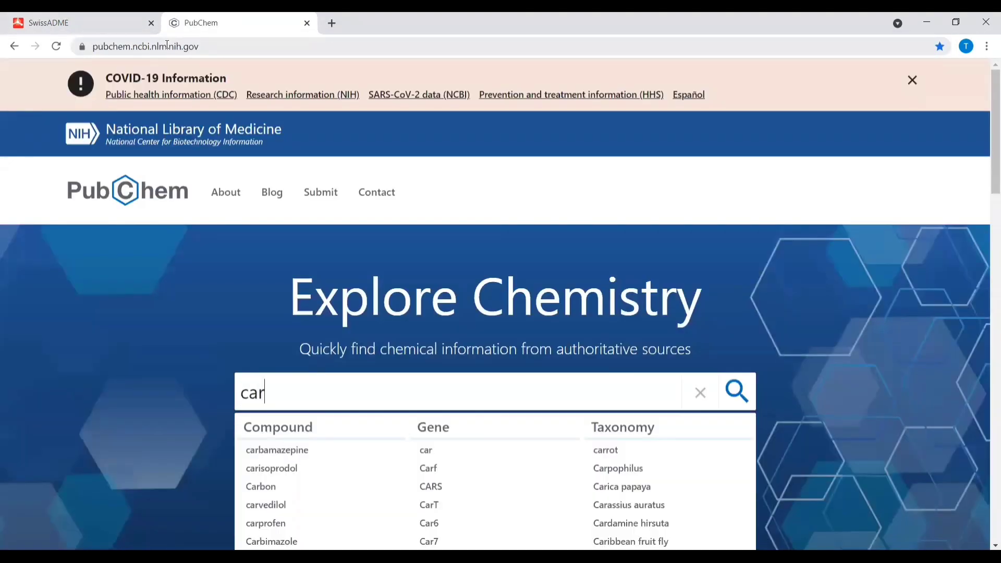
{"action": "type", "text": "no"}
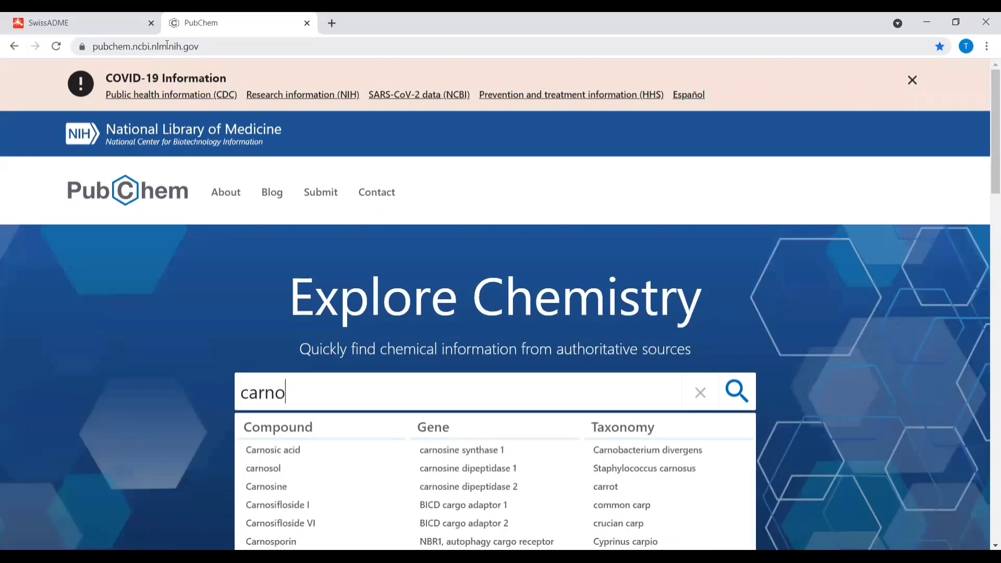
{"action": "left_click", "coordinate": [264, 468]}
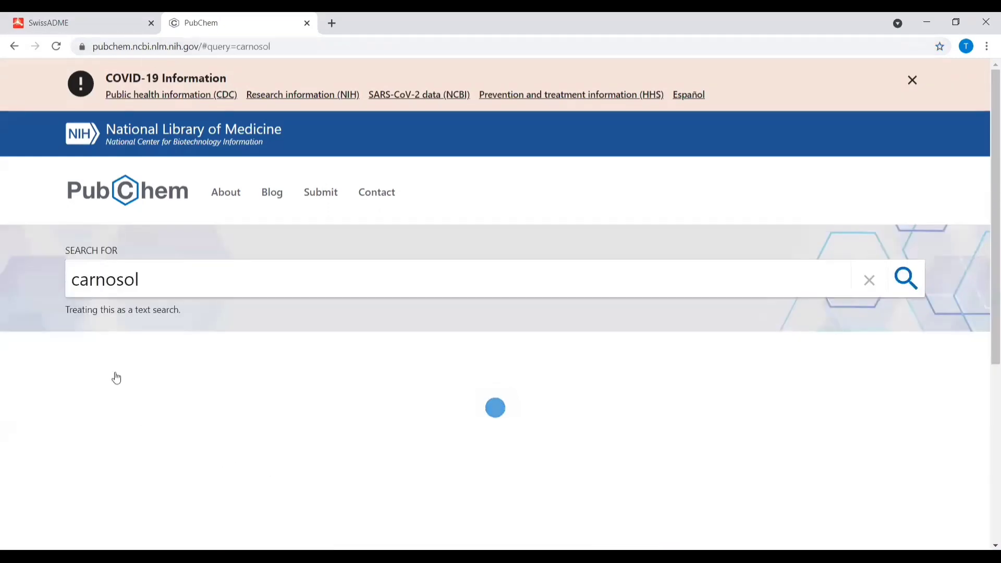
{"action": "left_click", "coordinate": [176, 385]}
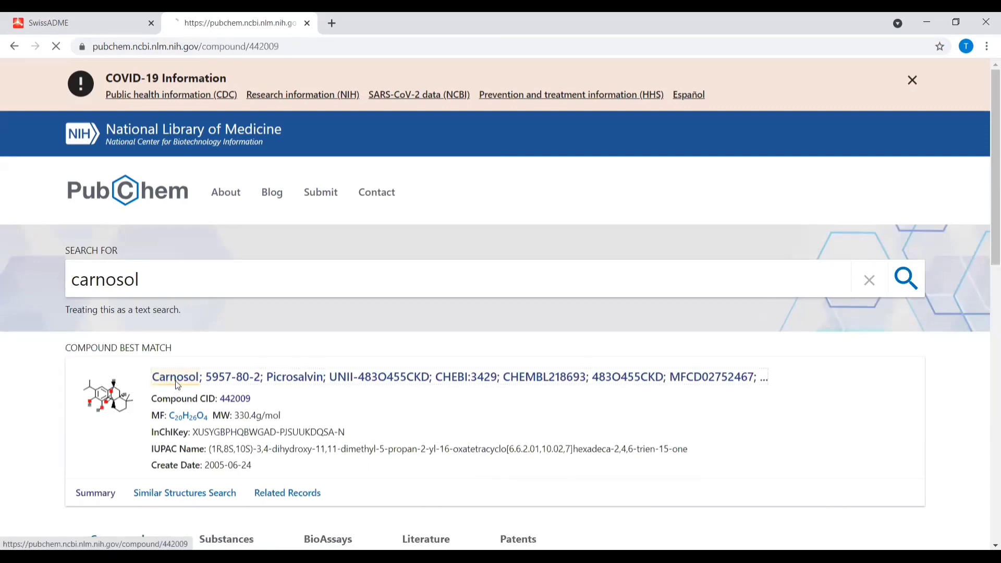
Copy carnosol's Canonical SMILES string from the Names and Identifiers section.
{"action": "scroll", "coordinate": [177, 386], "scroll_direction": "down", "scroll_amount": 7}
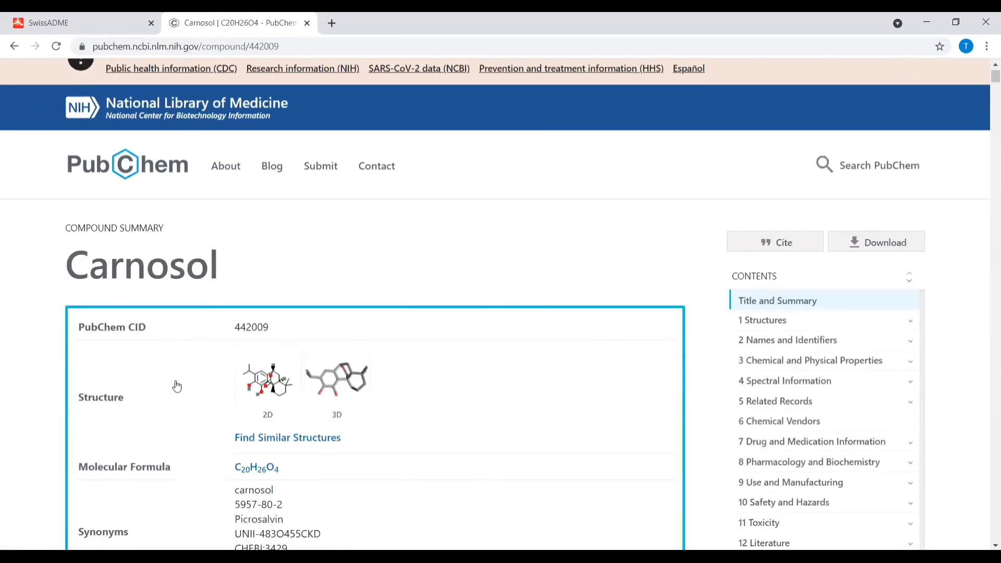
{"action": "scroll", "coordinate": [174, 384], "scroll_direction": "down", "scroll_amount": 15}
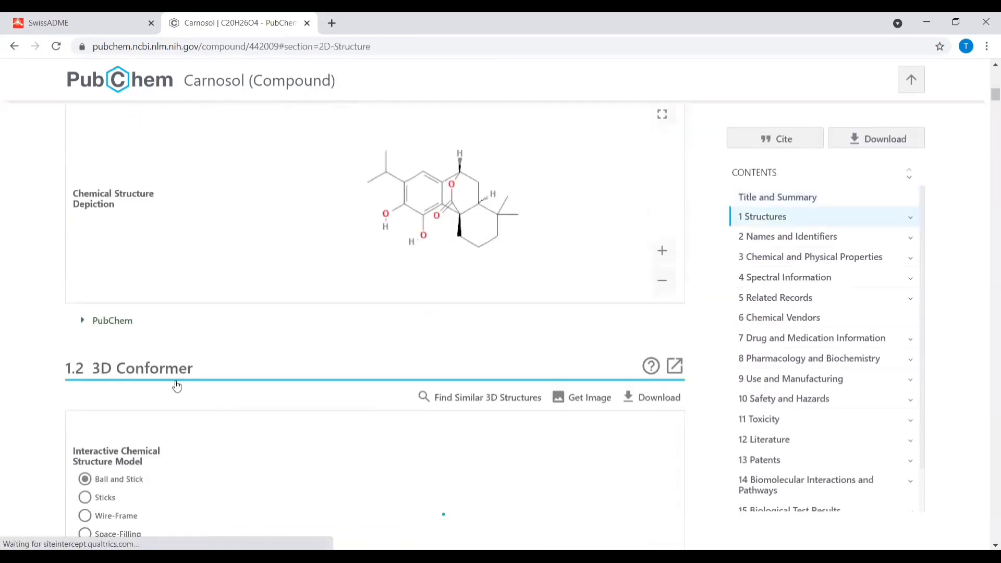
{"action": "left_click_drag", "start_coordinate": [347, 413], "coordinate": [74, 413]}
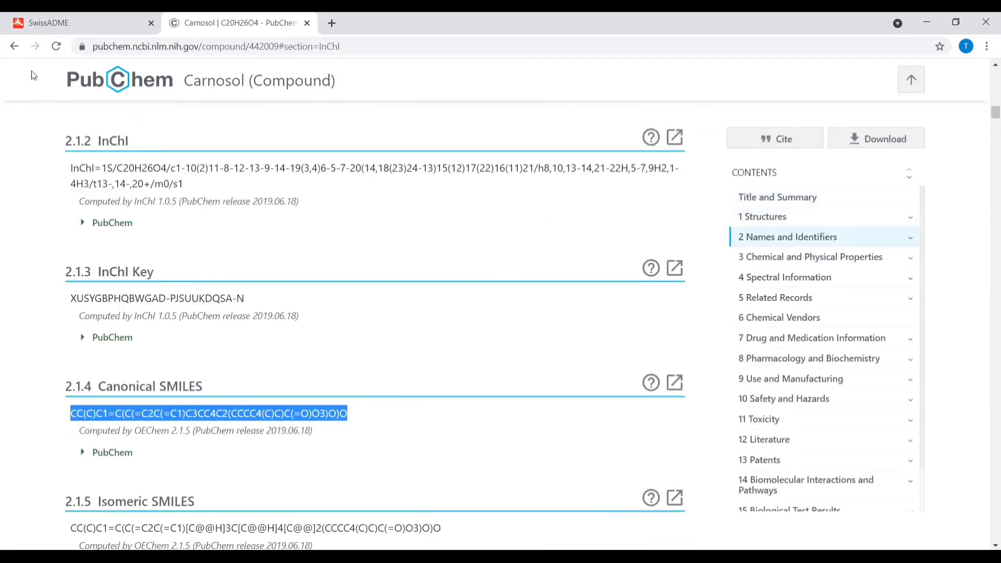
Switch to SwissADME, enter CC(C)C1=C(C(=C2C(=C1)C3CC4C2(CCCC4(C)C)C(=O)O3)O)O in the SMILES list, and run the prediction.
{"action": "left_click", "coordinate": [66, 27]}
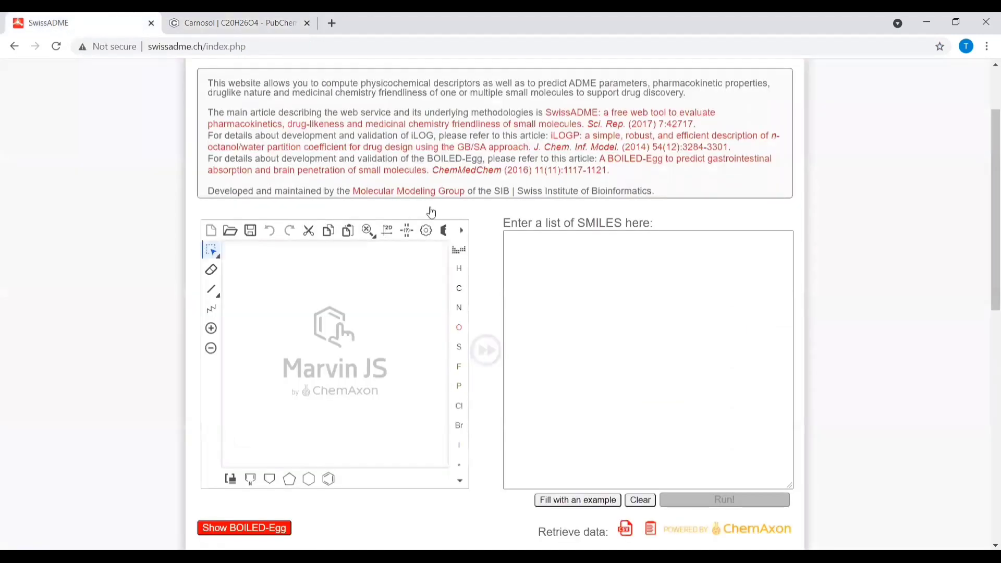
{"action": "left_click", "coordinate": [526, 255]}
{"action": "type", "text": "CC(C)C1=C(C(=C2C(=C1)C3CC4C2(CCCC4(C)C)C(=O)O3)O)O"}
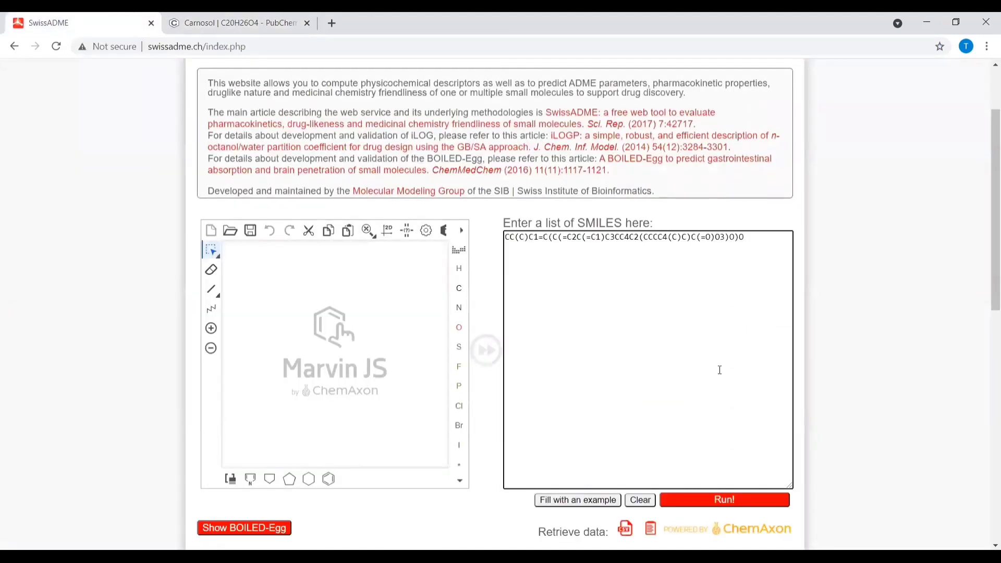
{"action": "left_click", "coordinate": [729, 504]}
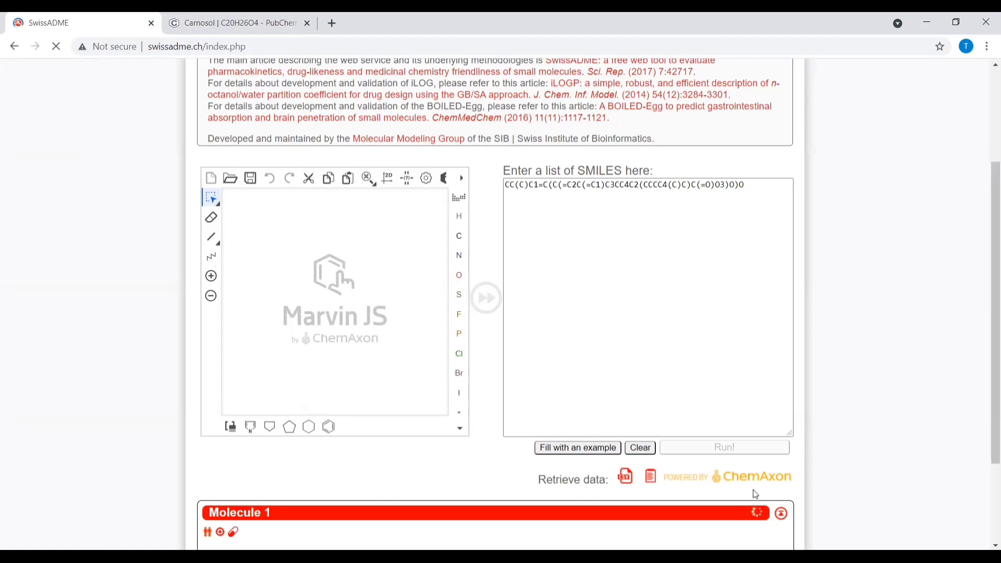
{"action": "scroll", "coordinate": [750, 521], "scroll_direction": "down", "scroll_amount": 5}
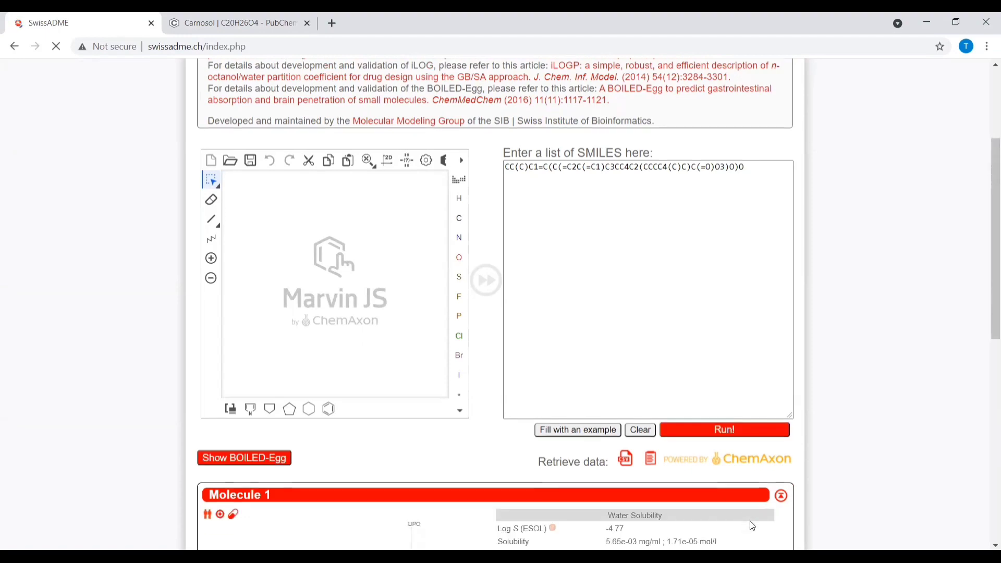
{"action": "scroll", "coordinate": [751, 524], "scroll_direction": "down", "scroll_amount": 4}
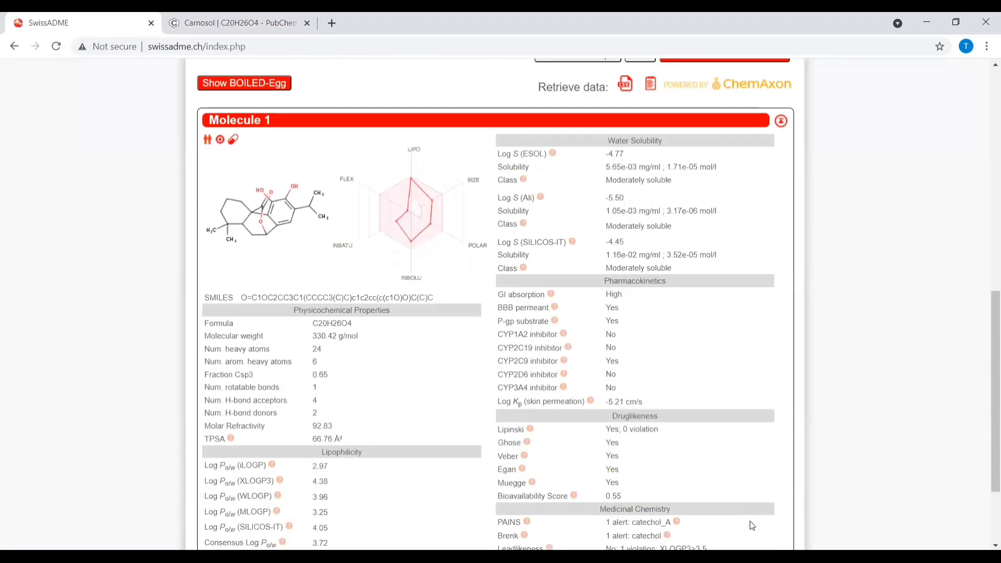
Send Molecule 1 to SwissSimilarity and to SwissTargetPrediction, returning to the SwissADME results after each.
{"action": "scroll", "coordinate": [354, 92], "scroll_direction": "up", "scroll_amount": 2}
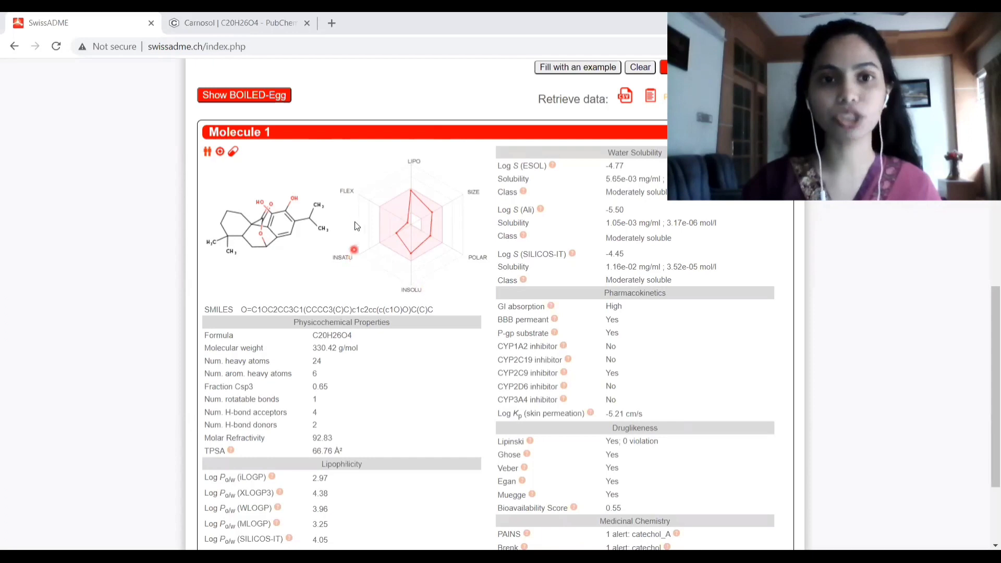
{"action": "left_click", "coordinate": [208, 154]}
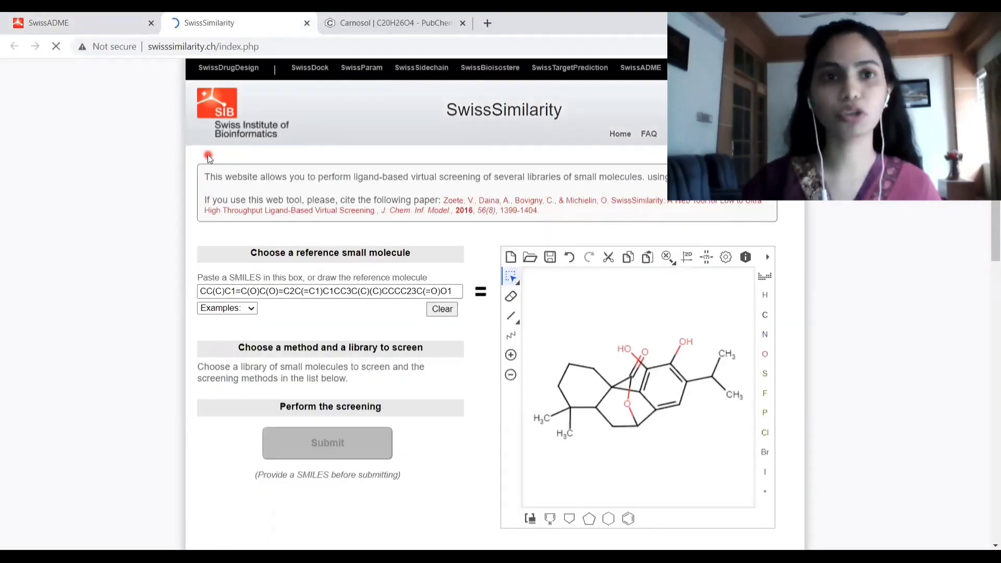
{"action": "left_click", "coordinate": [73, 23]}
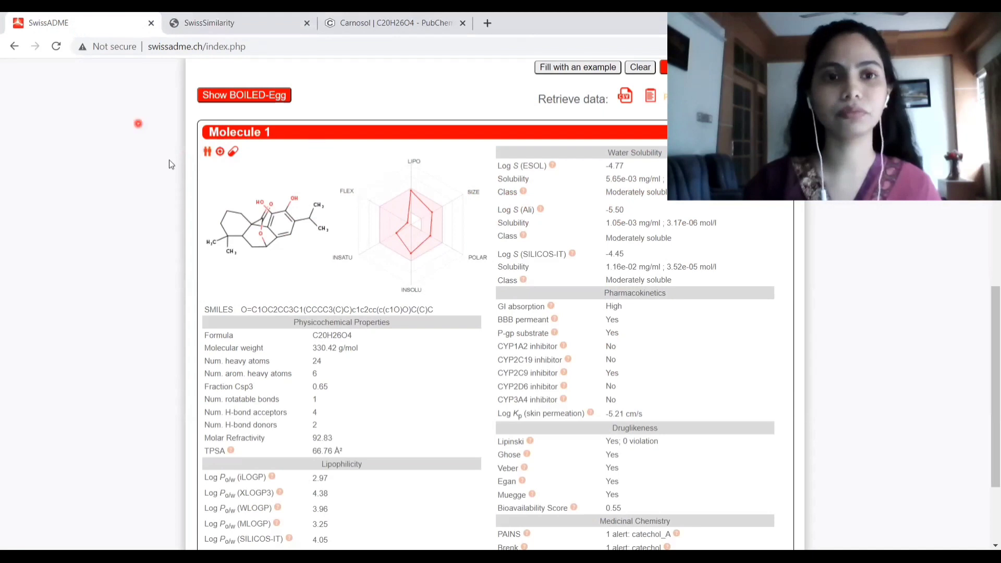
{"action": "left_click", "coordinate": [220, 152]}
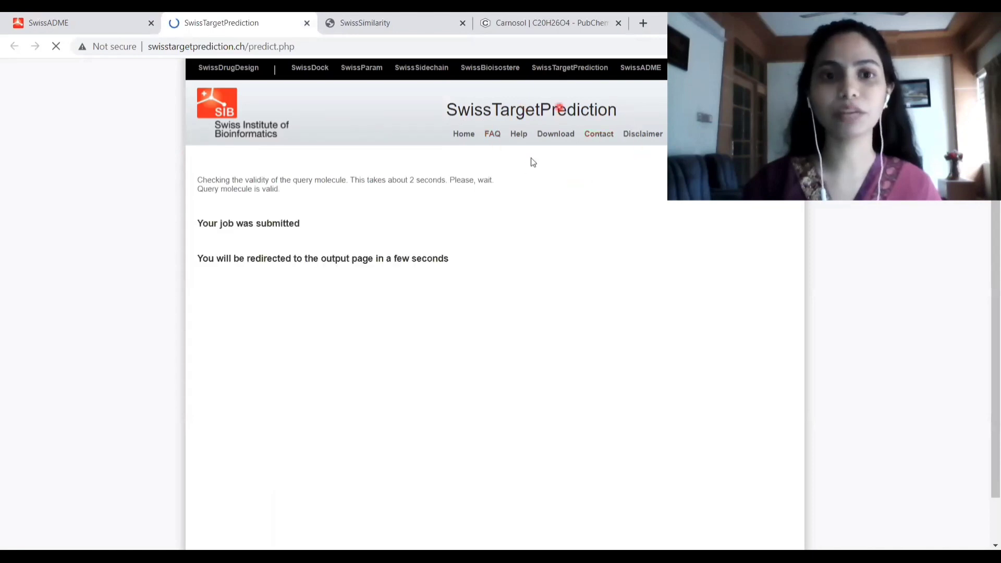
{"action": "left_click", "coordinate": [57, 27]}
Examine carnosol's physicochemical and lipophilicity values, including the explanatory notes for TPSA and the Log P methods.
{"action": "scroll", "coordinate": [321, 250], "scroll_direction": "down", "scroll_amount": 2}
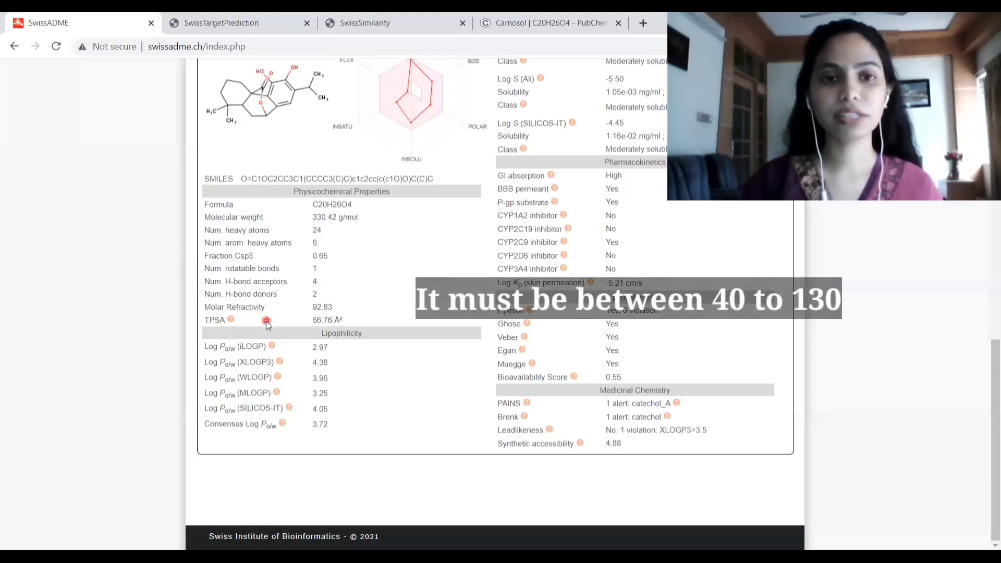
{"action": "mouse_move", "coordinate": [231, 322]}
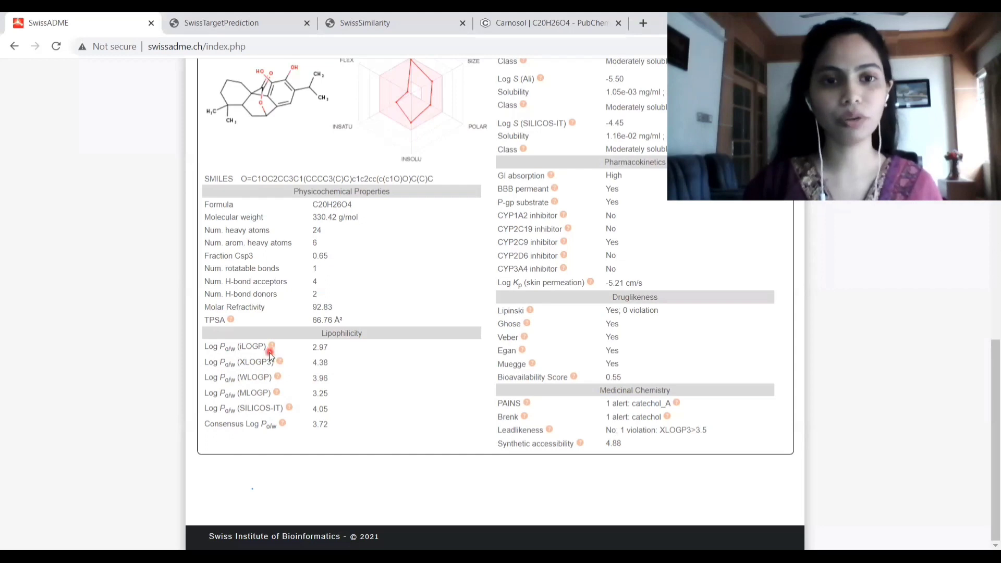
{"action": "mouse_move", "coordinate": [271, 347]}
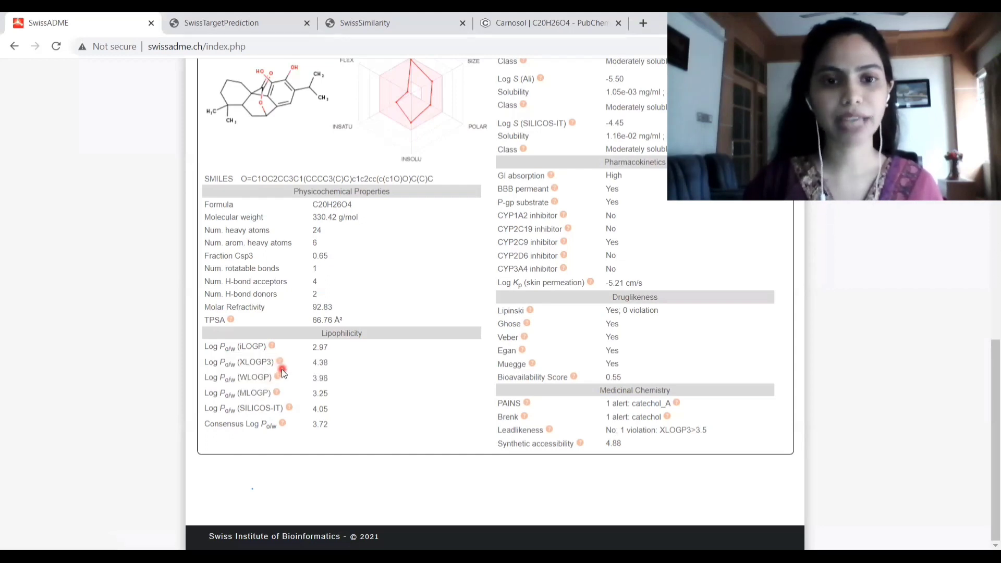
{"action": "mouse_move", "coordinate": [282, 369]}
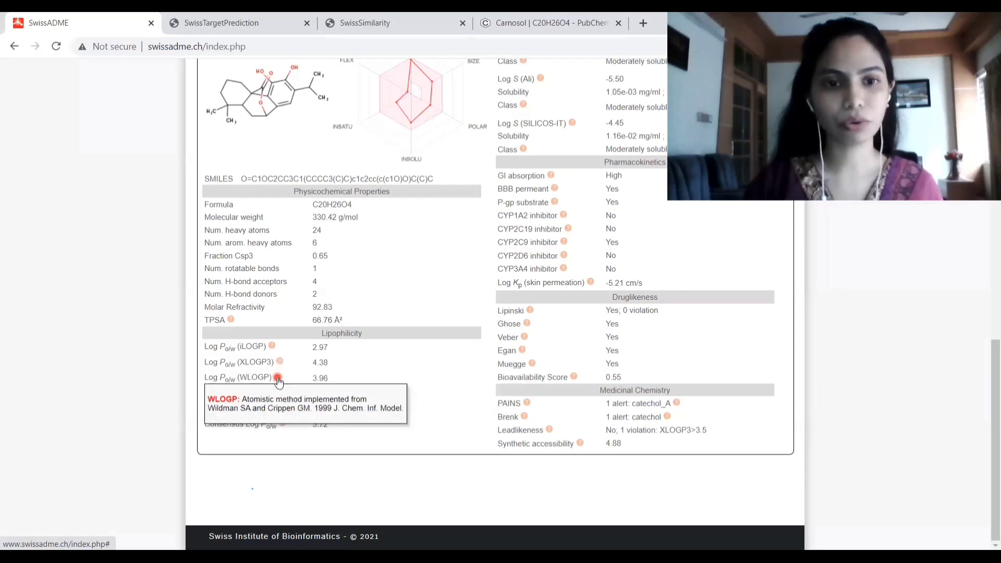
{"action": "mouse_move", "coordinate": [276, 399]}
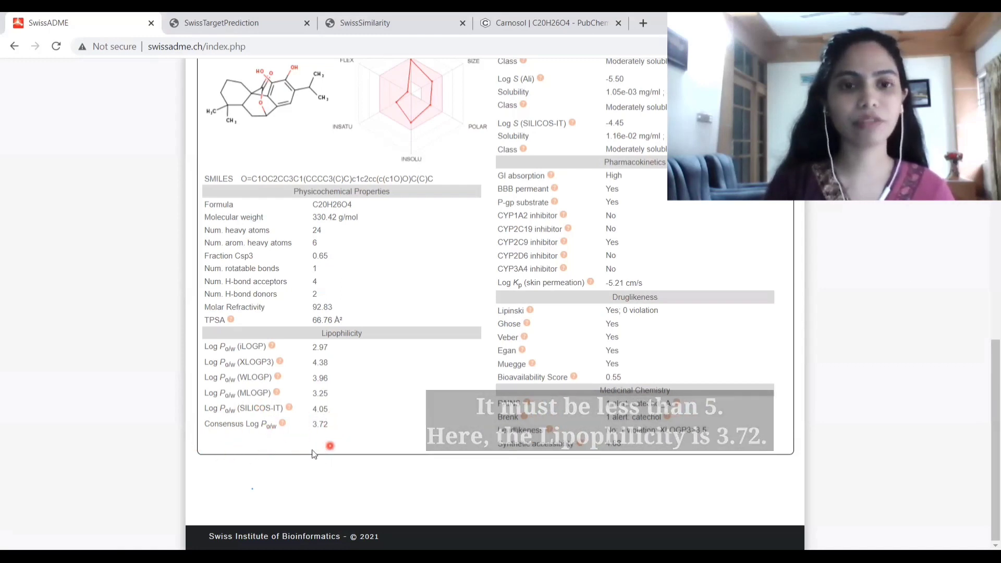
{"action": "scroll", "coordinate": [330, 509], "scroll_direction": "up", "scroll_amount": 4}
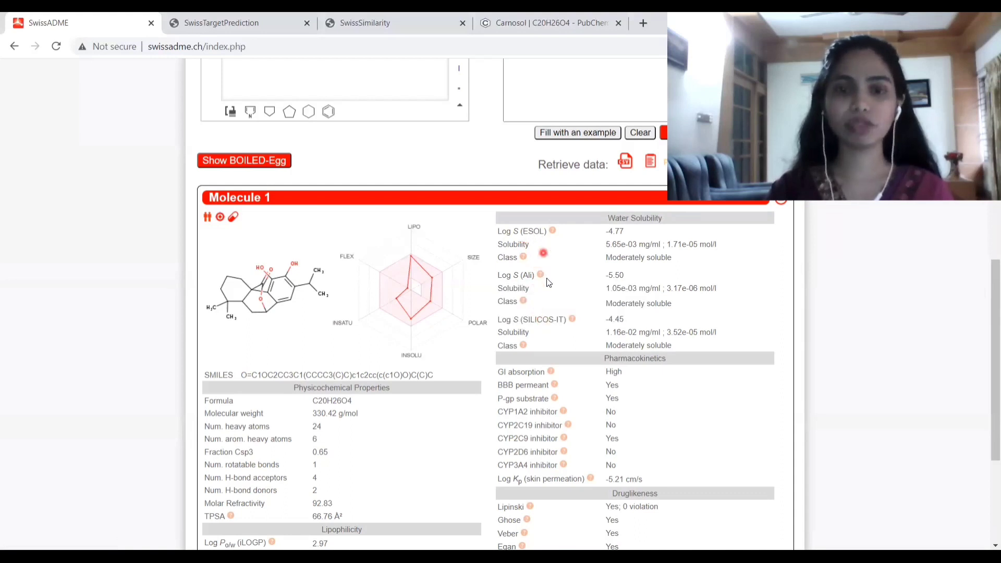
Examine carnosol's water solubility and druglikeness results, including the explanatory notes for Log S (ESOL), solubility class and the Lipinski filter.
{"action": "mouse_move", "coordinate": [552, 231]}
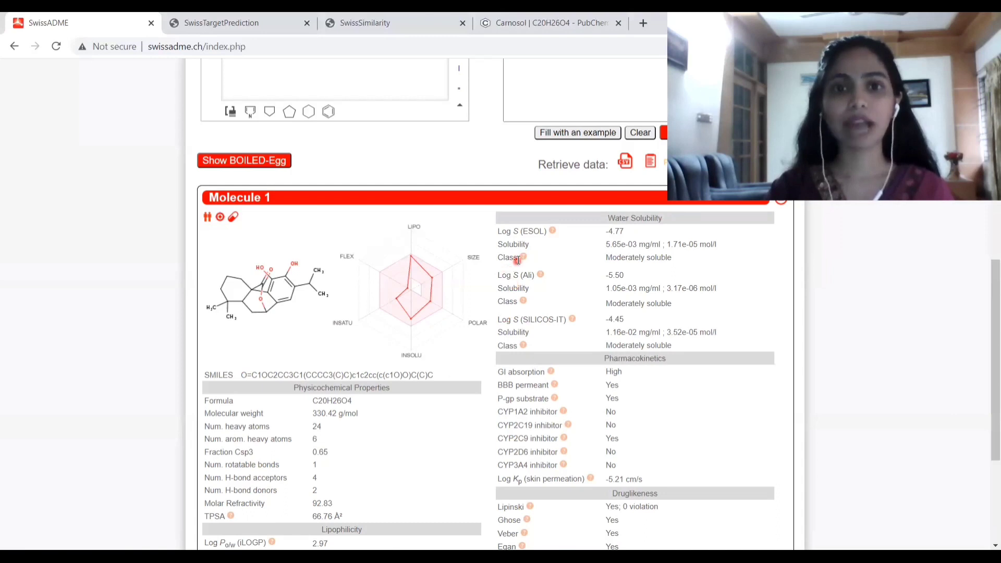
{"action": "mouse_move", "coordinate": [521, 262]}
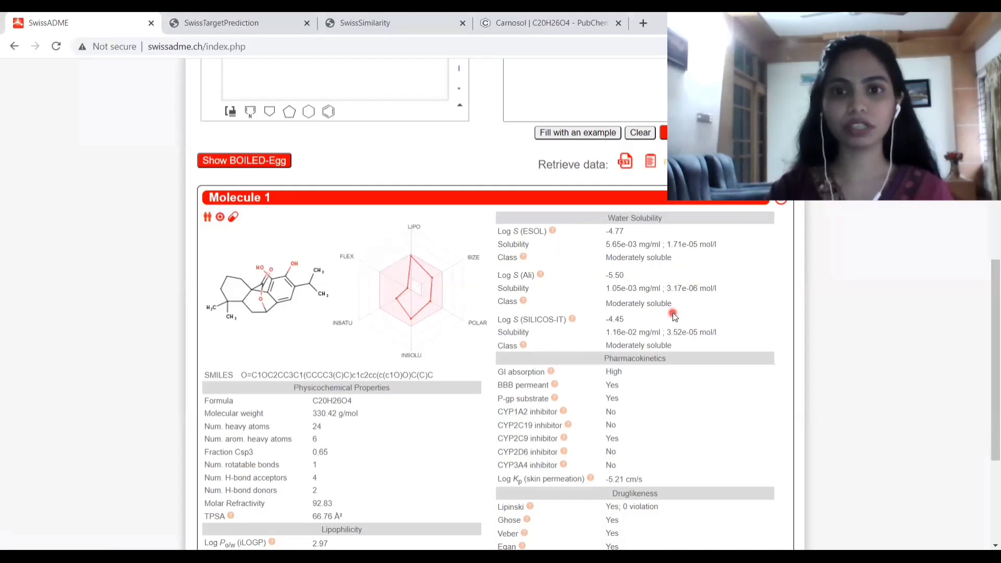
{"action": "scroll", "coordinate": [684, 346], "scroll_direction": "down", "scroll_amount": 4}
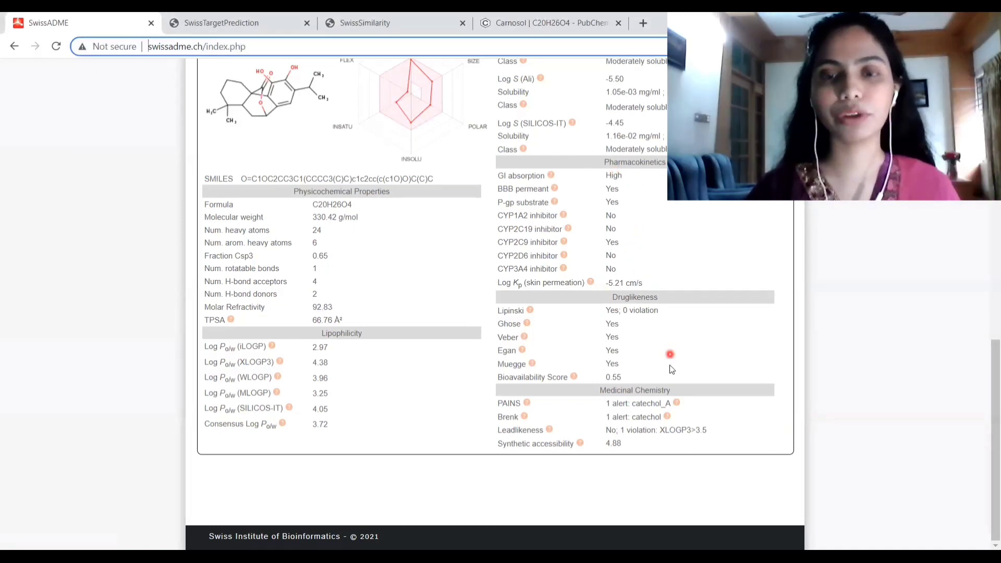
{"action": "left_click", "coordinate": [651, 322]}
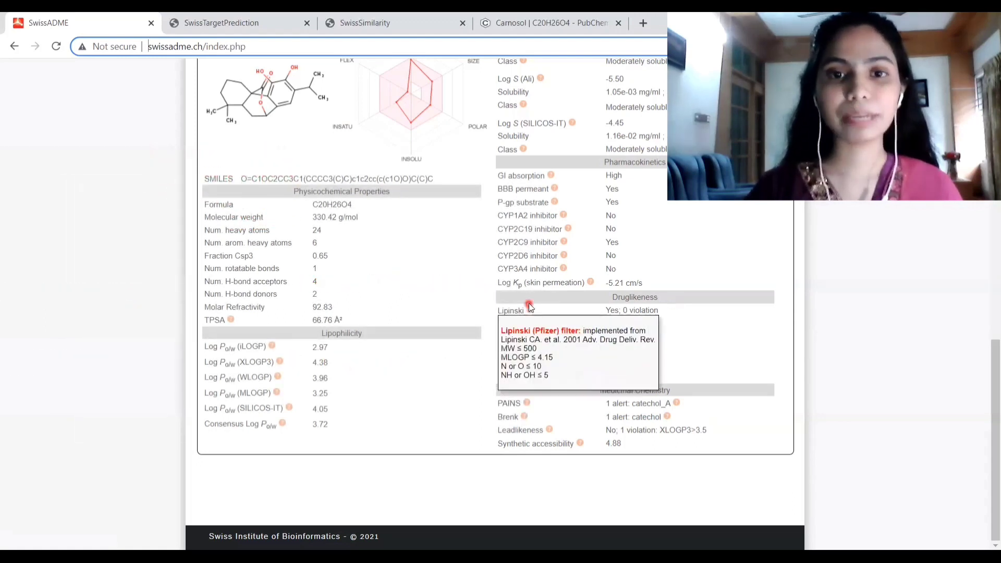
{"action": "mouse_move", "coordinate": [528, 316]}
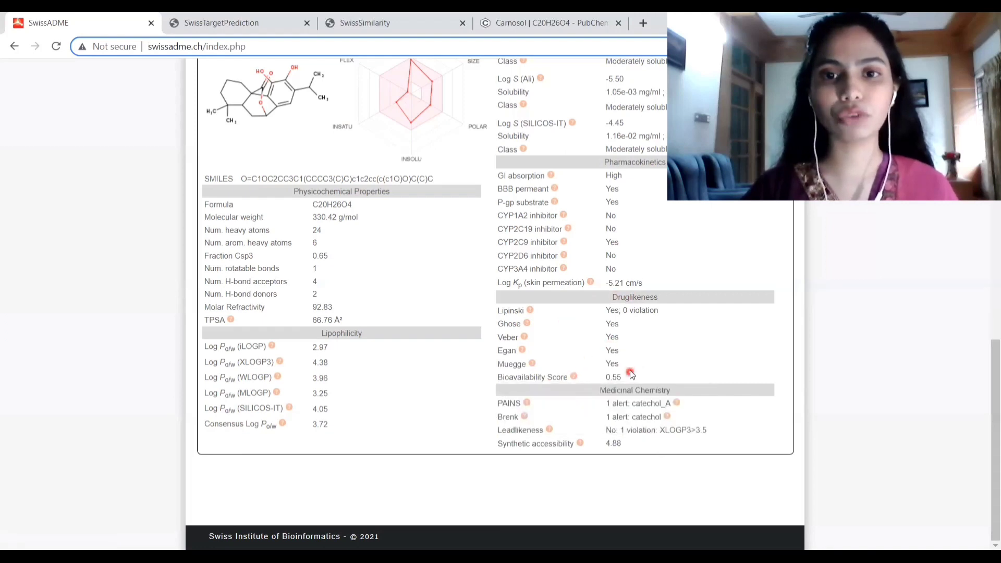
{"action": "scroll", "coordinate": [629, 369], "scroll_direction": "up", "scroll_amount": 1}
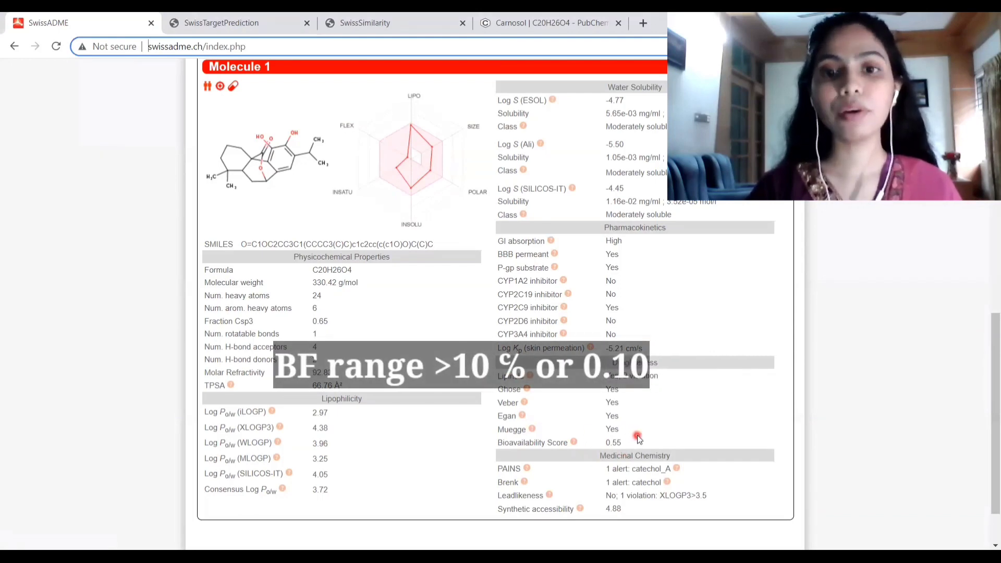
Examine carnosol's medicinal chemistry results, including the explanatory notes for PAINS, Brenk, leadlikeness and synthetic accessibility.
{"action": "scroll", "coordinate": [717, 326], "scroll_direction": "down", "scroll_amount": 2}
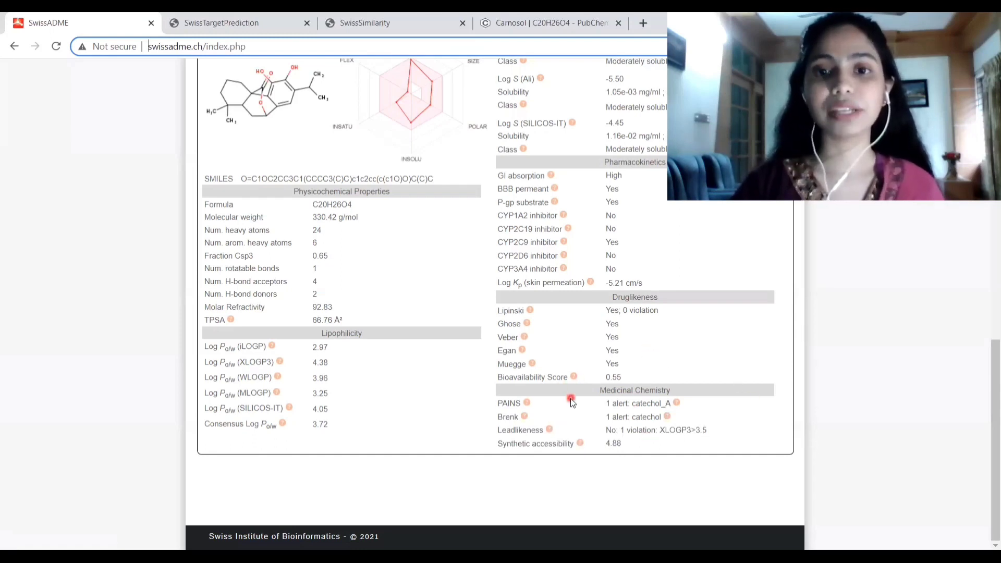
{"action": "left_click", "coordinate": [530, 405]}
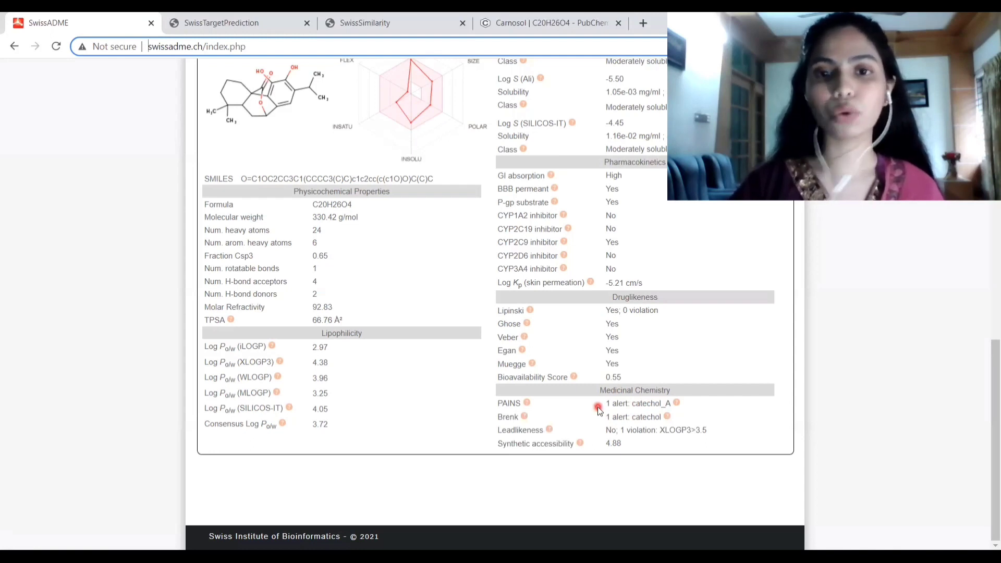
{"action": "mouse_move", "coordinate": [524, 420]}
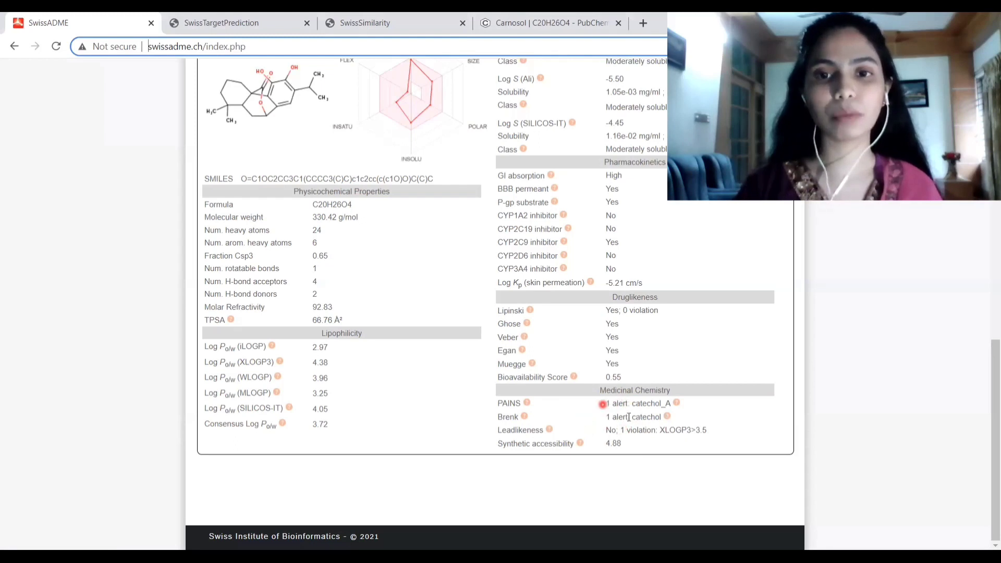
{"action": "mouse_move", "coordinate": [550, 436]}
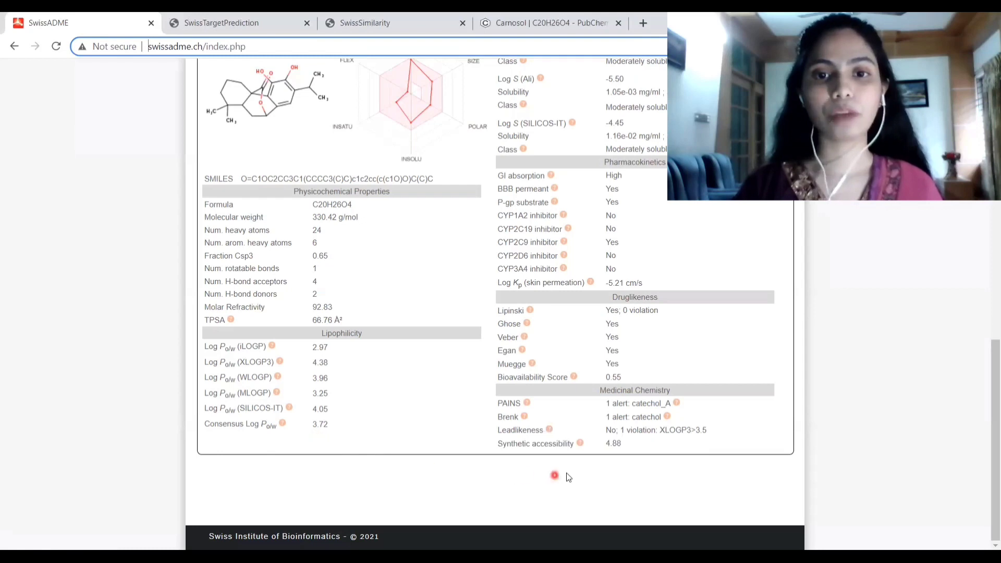
{"action": "left_click", "coordinate": [581, 445]}
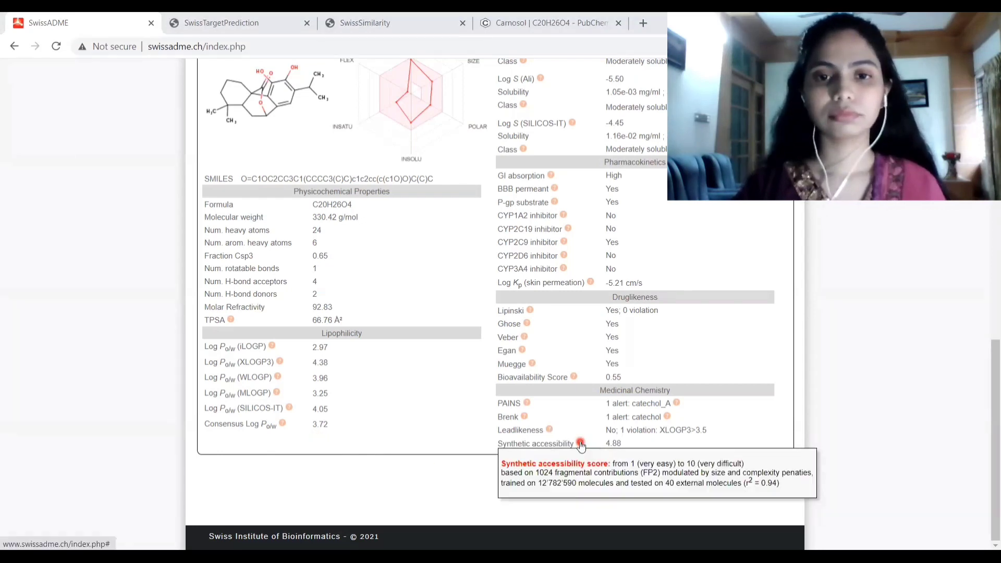